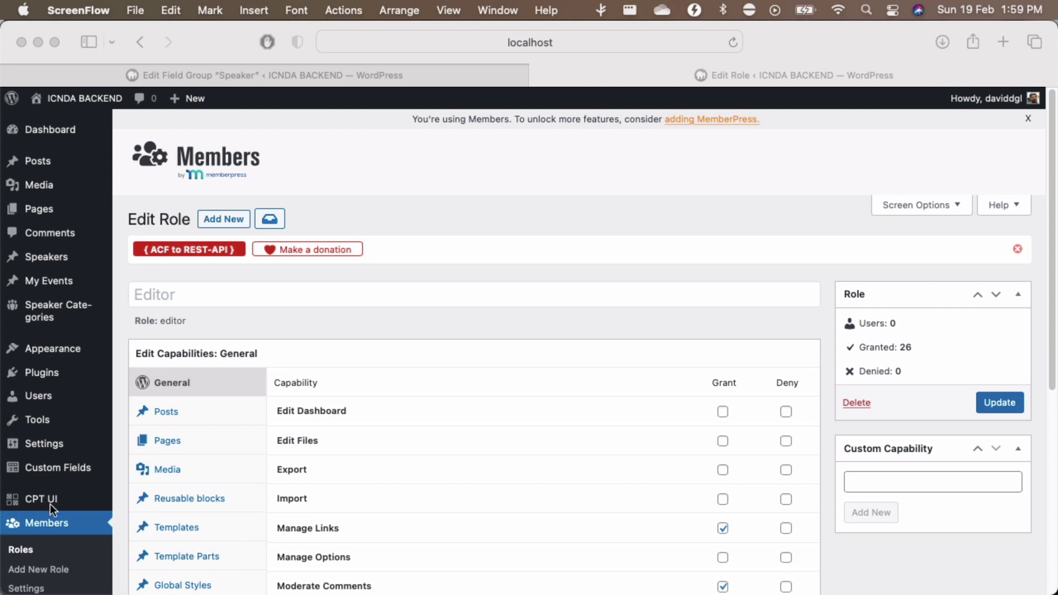
- Open CPT UI's Edit Post Types screen with the Speakers post type selected
scroll(49, 502, down, 3)
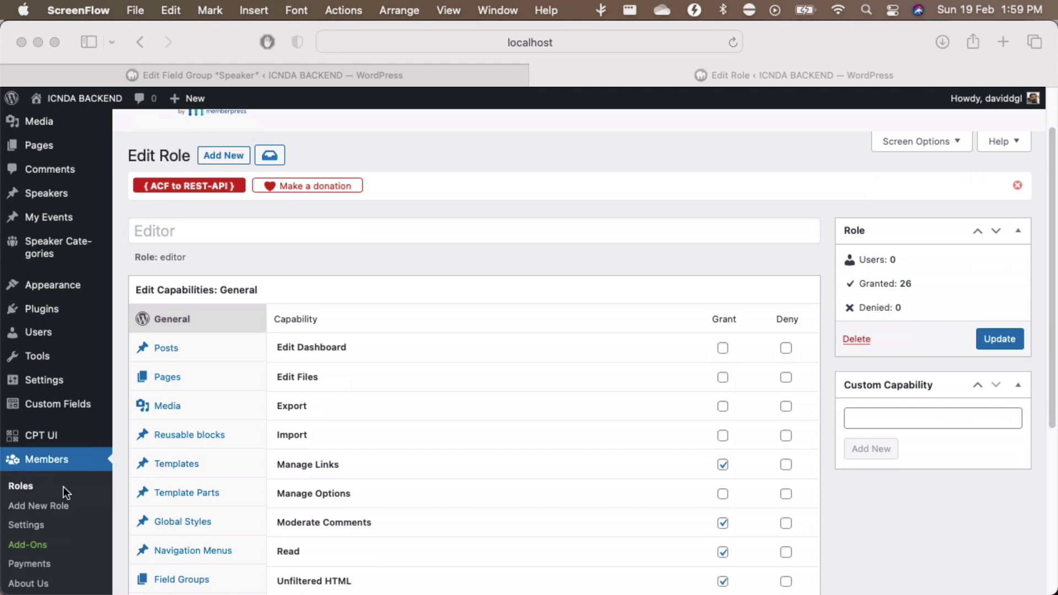
scroll(55, 475, down, 1)
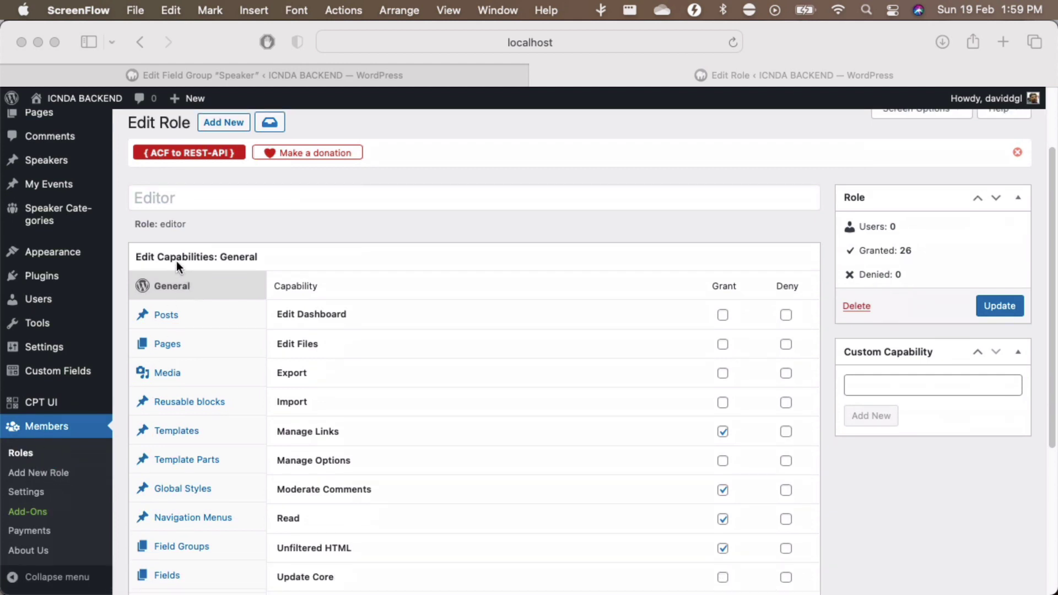
scroll(215, 382, down, 1)
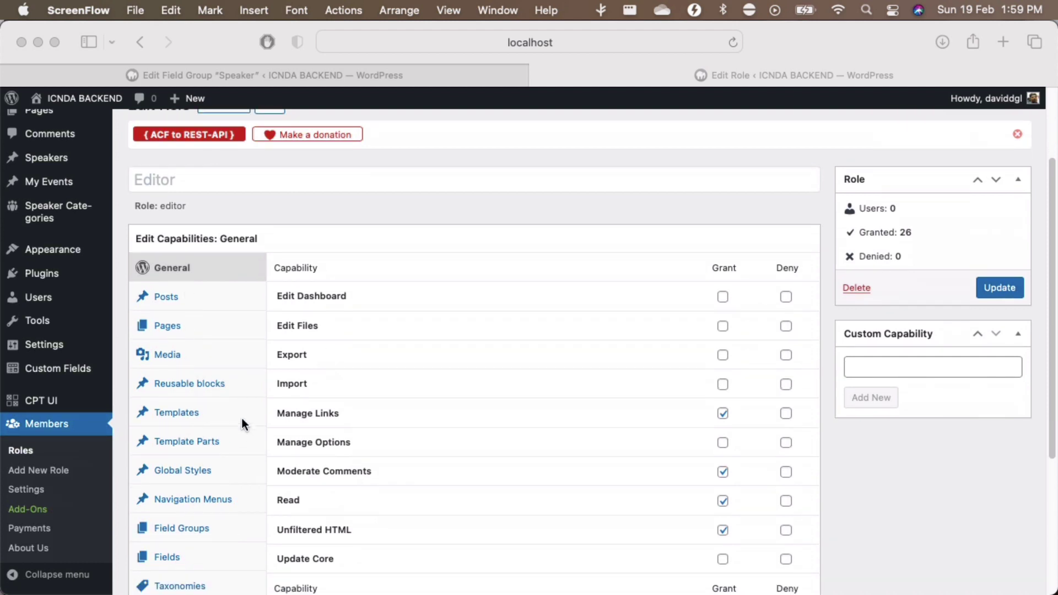
scroll(243, 419, down, 4)
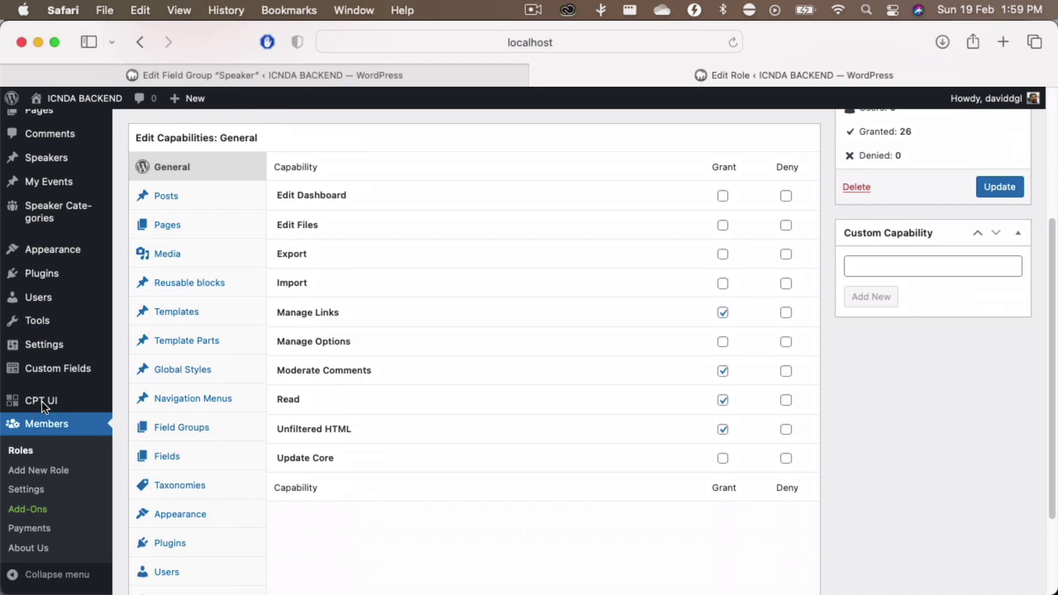
mouse_move(50, 408)
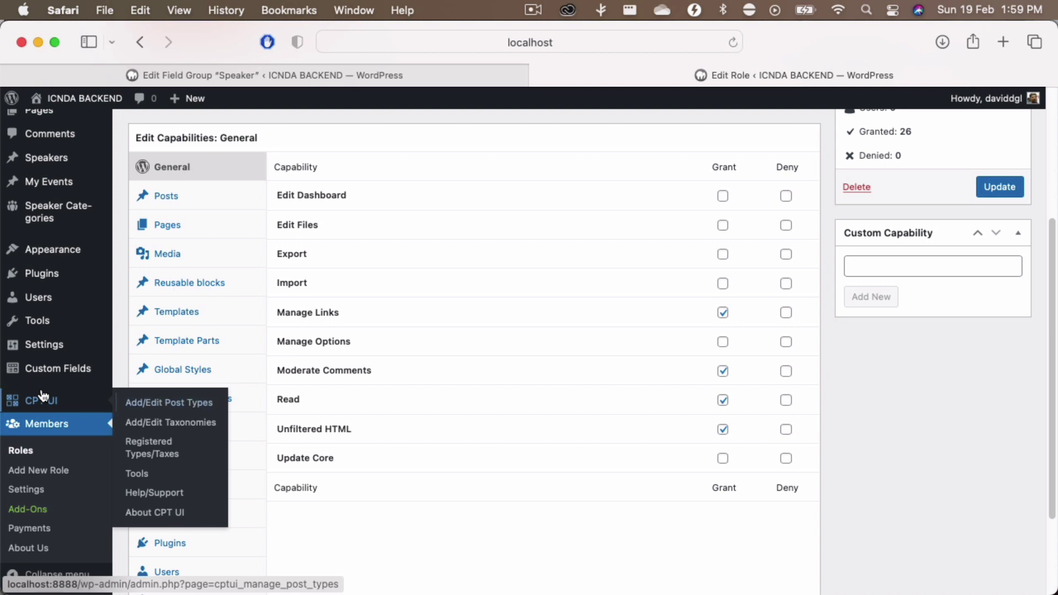
click(171, 407)
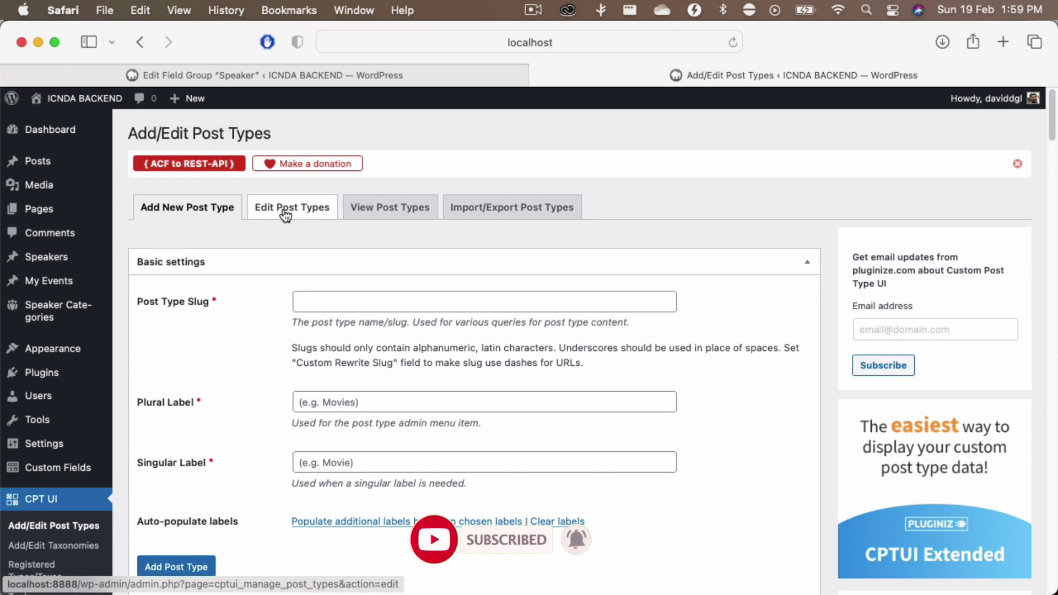
click(286, 215)
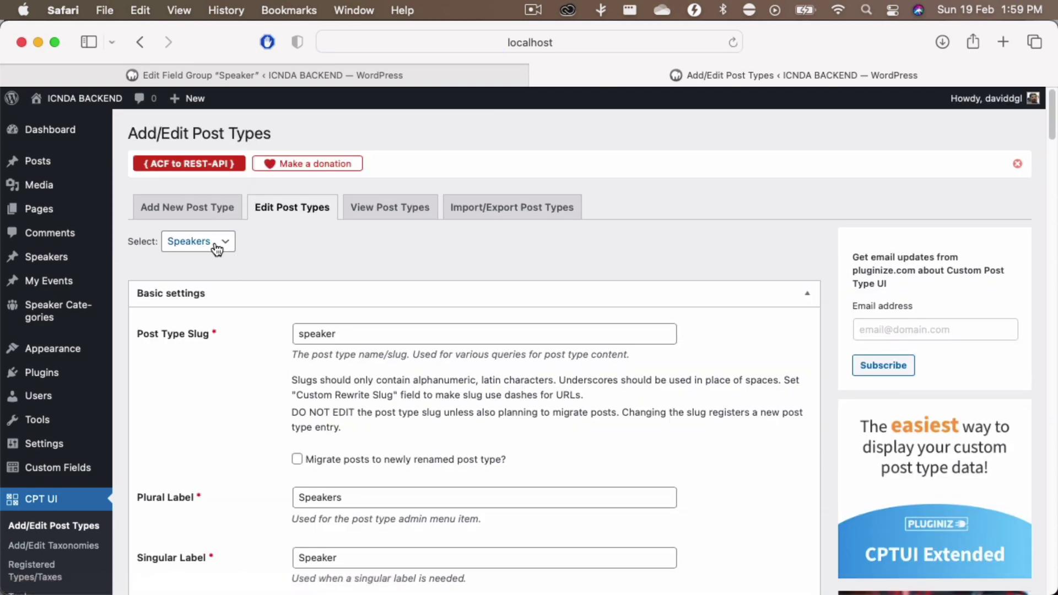
click(226, 243)
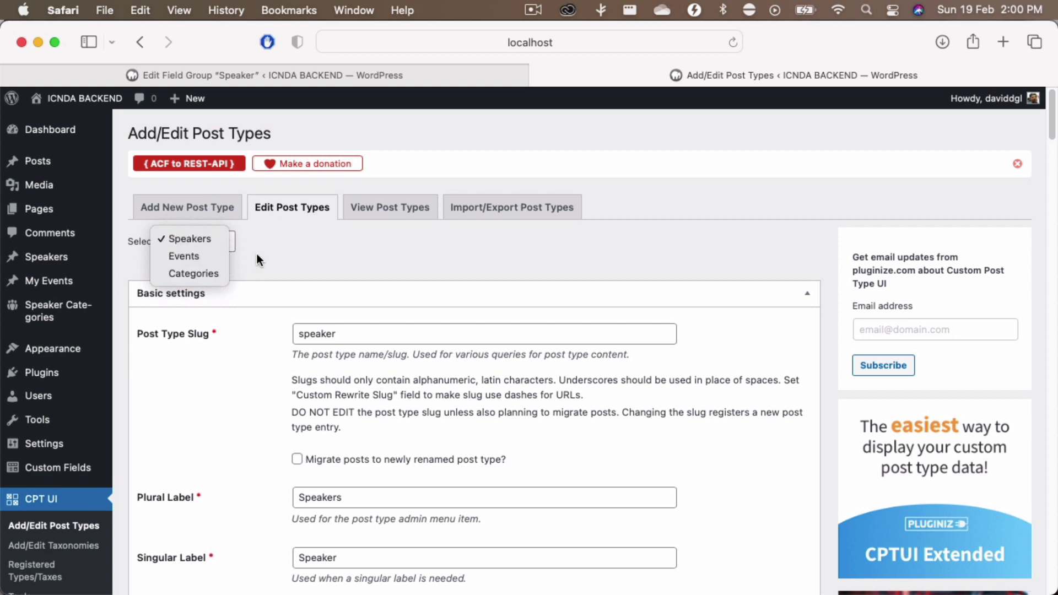
click(281, 249)
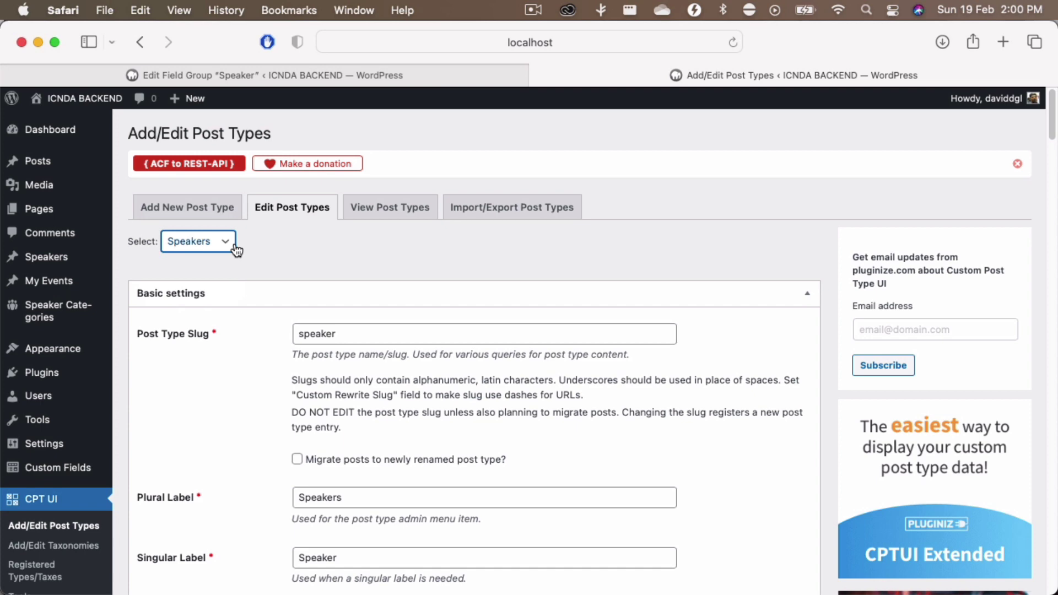
- Set the Speakers Capability Type to 'speaker, speakers' and save the post type
scroll(258, 372, down, 15)
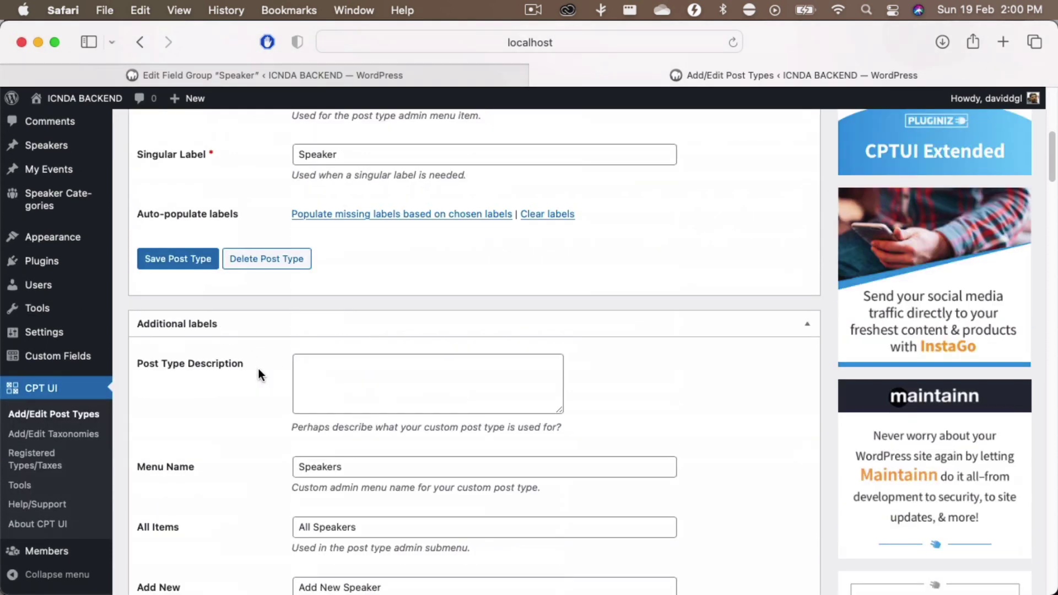
scroll(258, 375, down, 2)
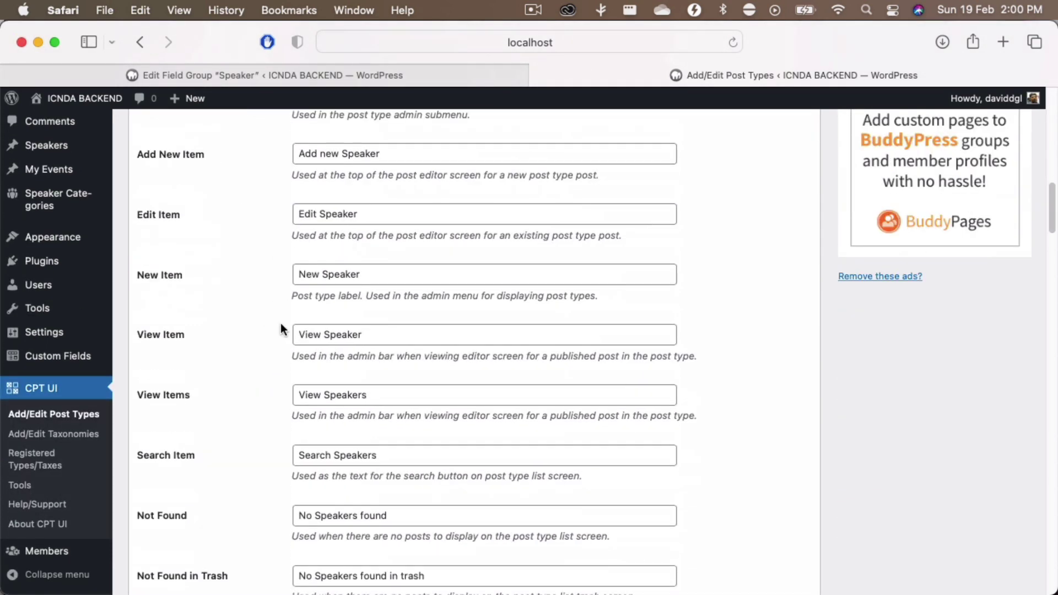
scroll(253, 414, down, 10)
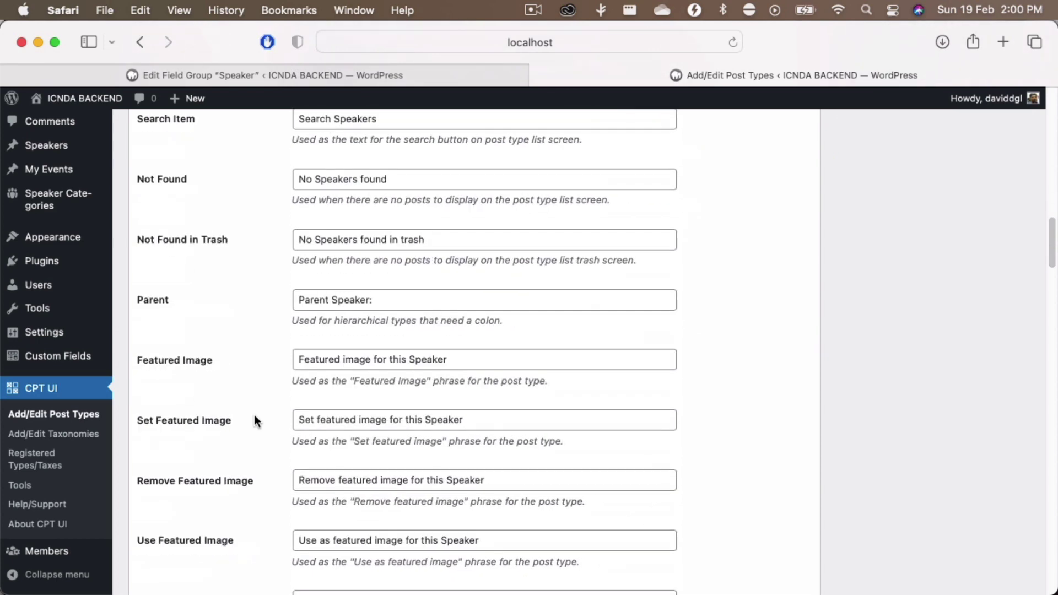
scroll(254, 421, down, 20)
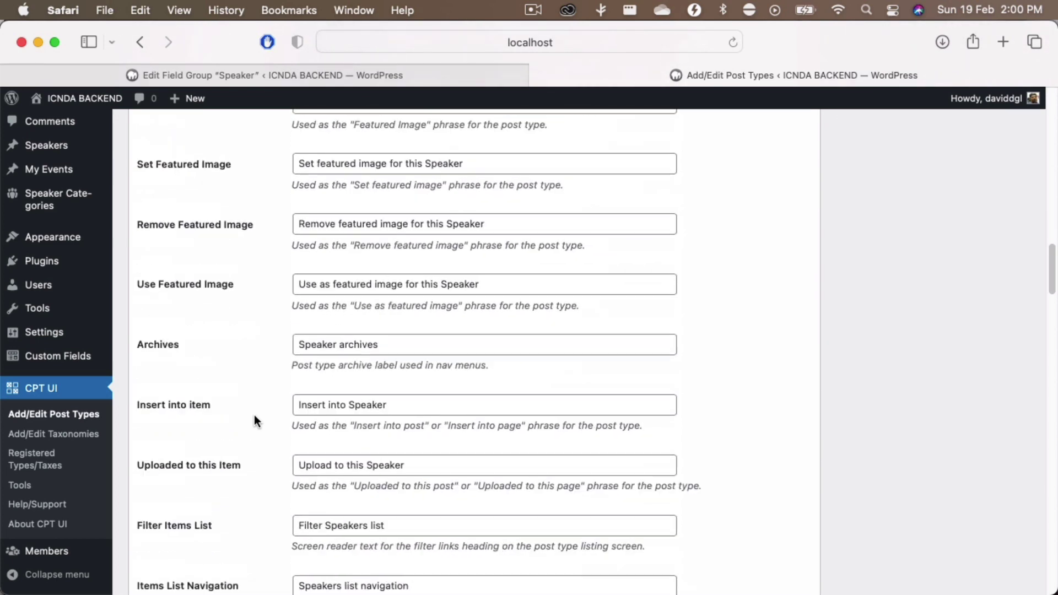
scroll(254, 420, down, 12)
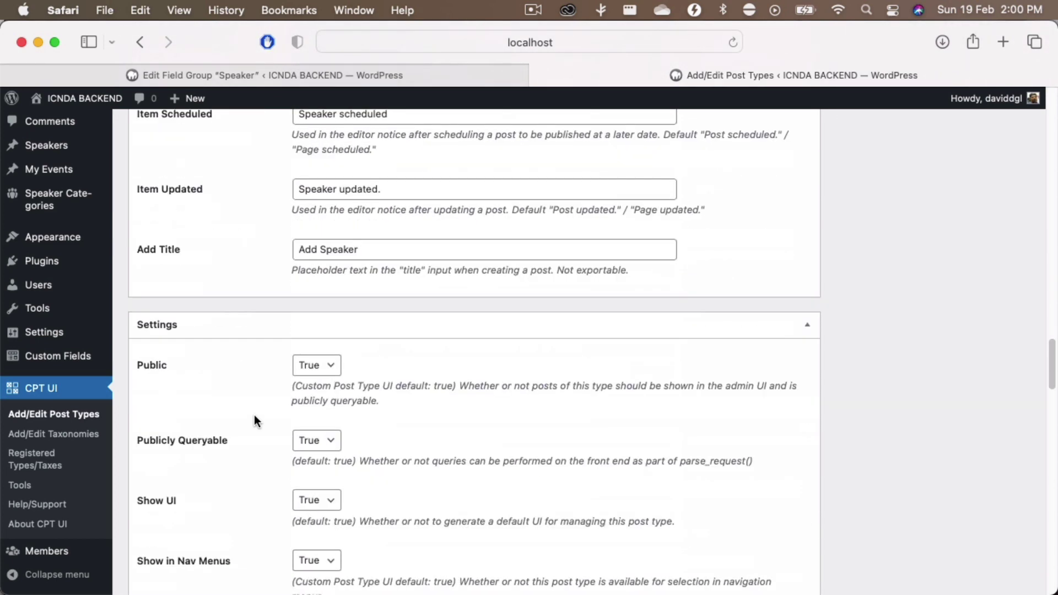
scroll(254, 421, down, 8)
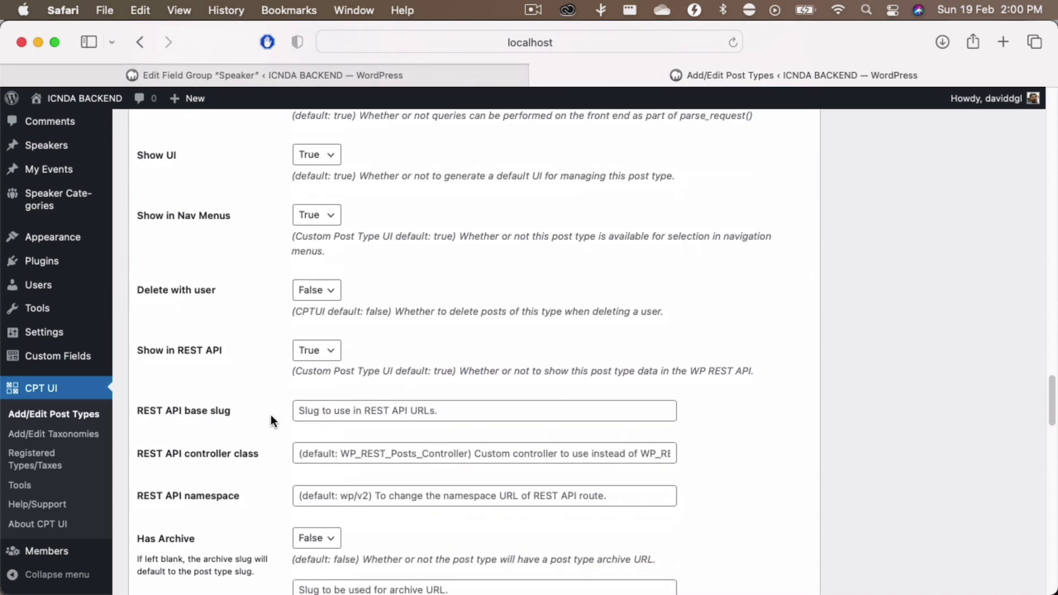
scroll(270, 421, down, 8)
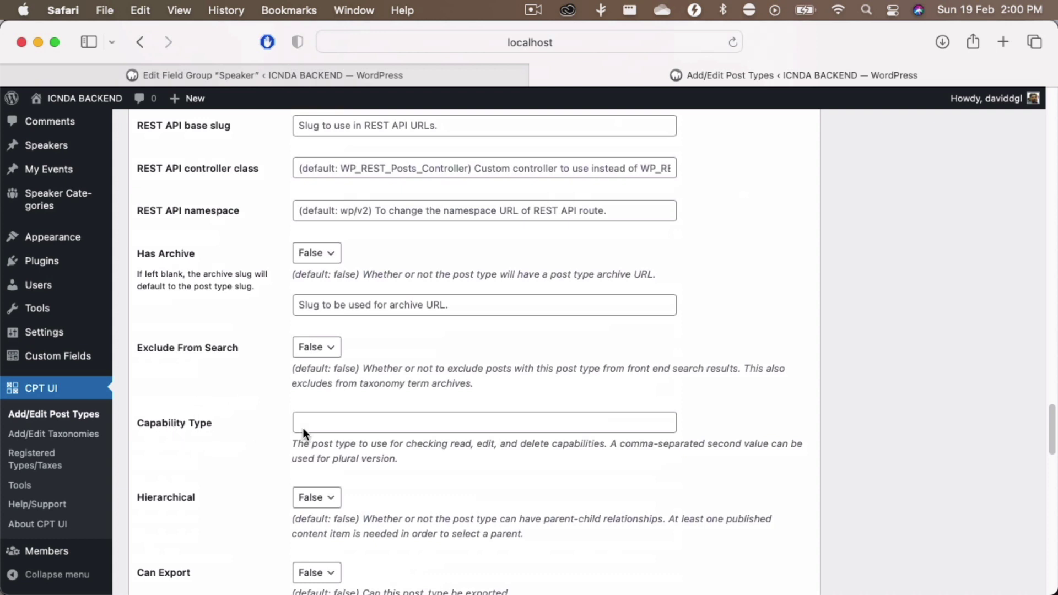
click(370, 422)
scroll(391, 435, down, 1)
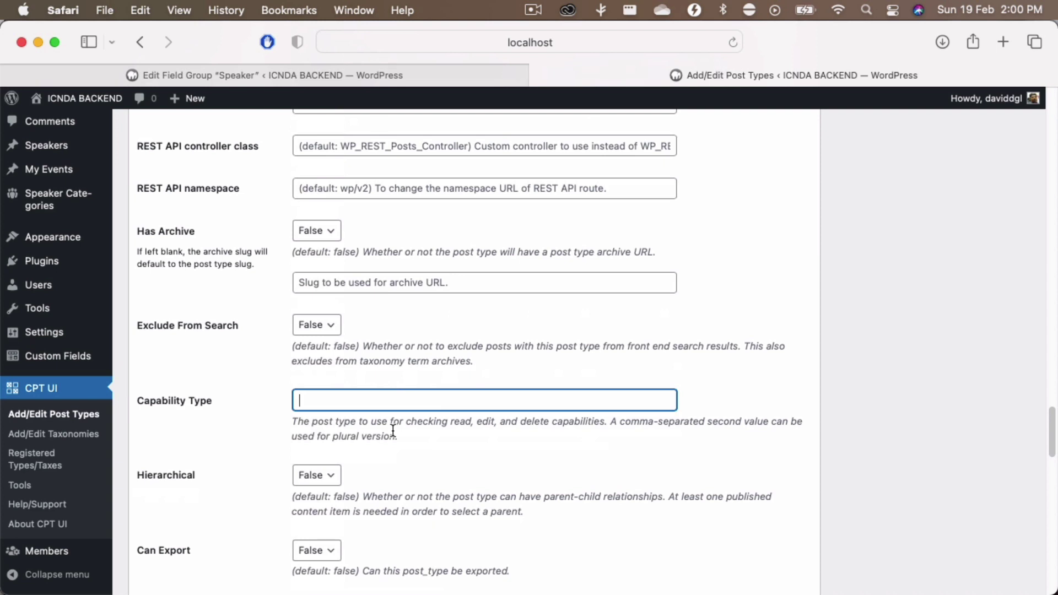
text(speaker, speakers)
scroll(517, 434, down, 15)
scroll(518, 432, down, 10)
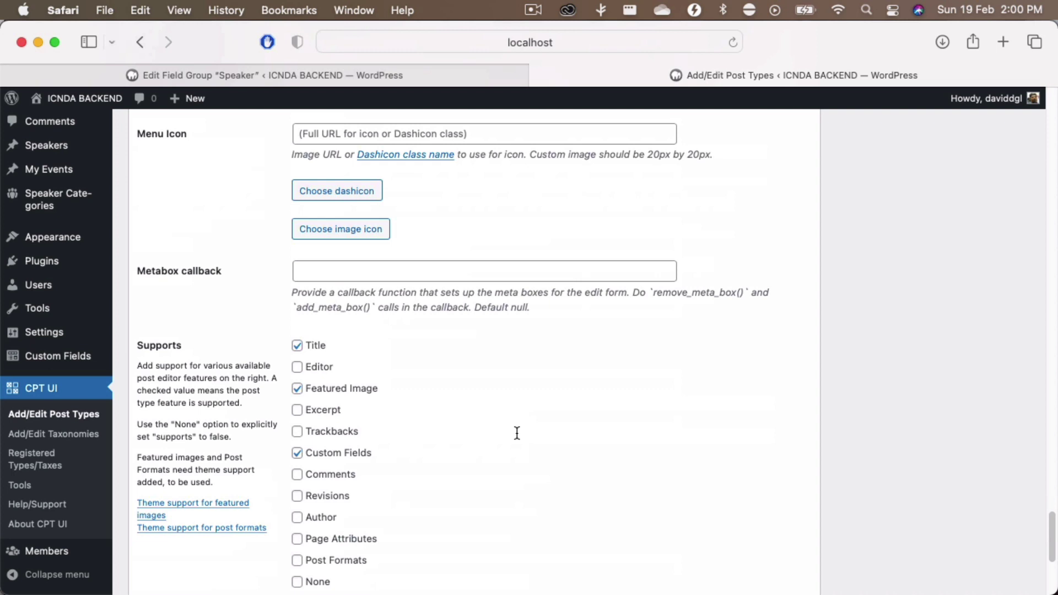
click(167, 563)
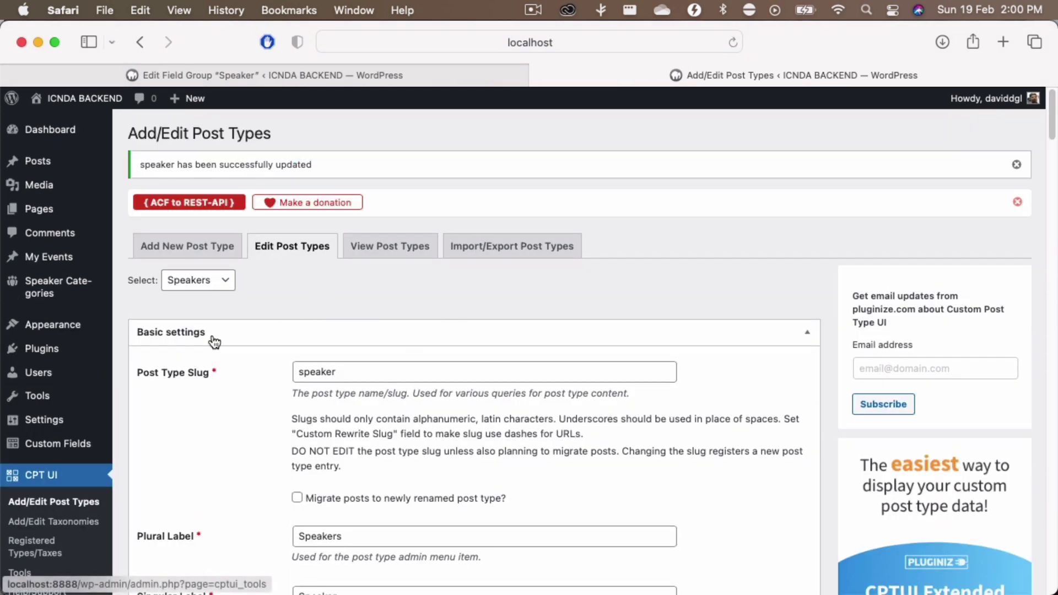
- Go to Members > Roles to list Administrator, Author, Contributor, Editor and Subscriber
mouse_move(90, 430)
scroll(90, 430, down, 5)
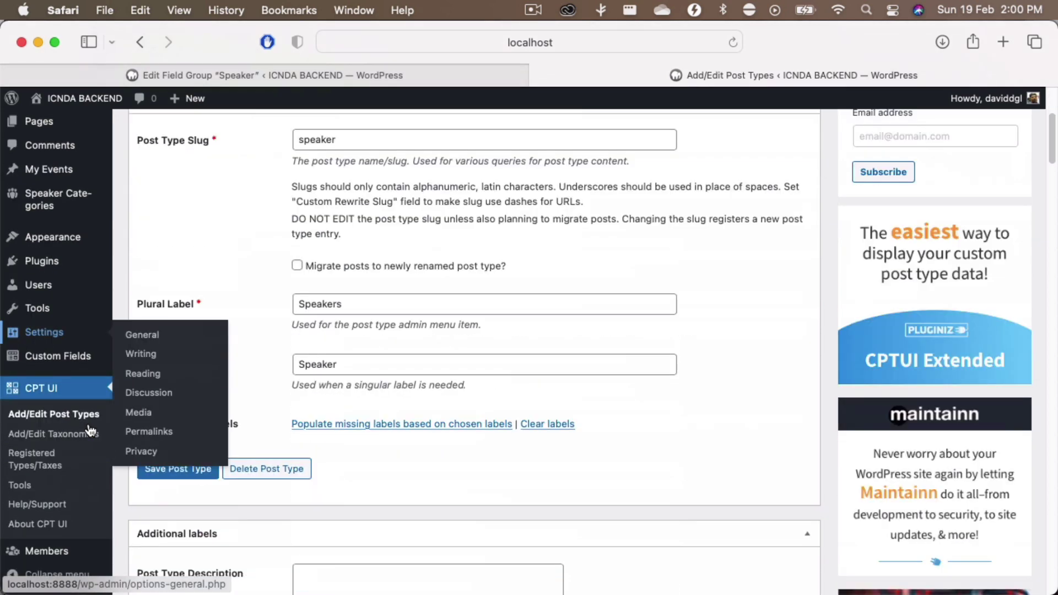
scroll(89, 424, up, 3)
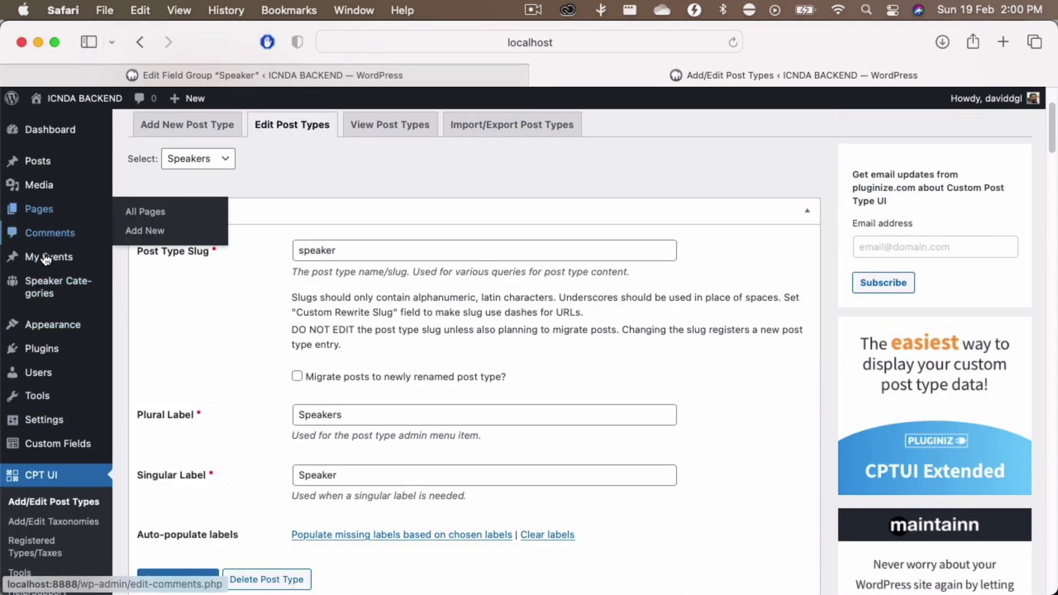
mouse_move(51, 268)
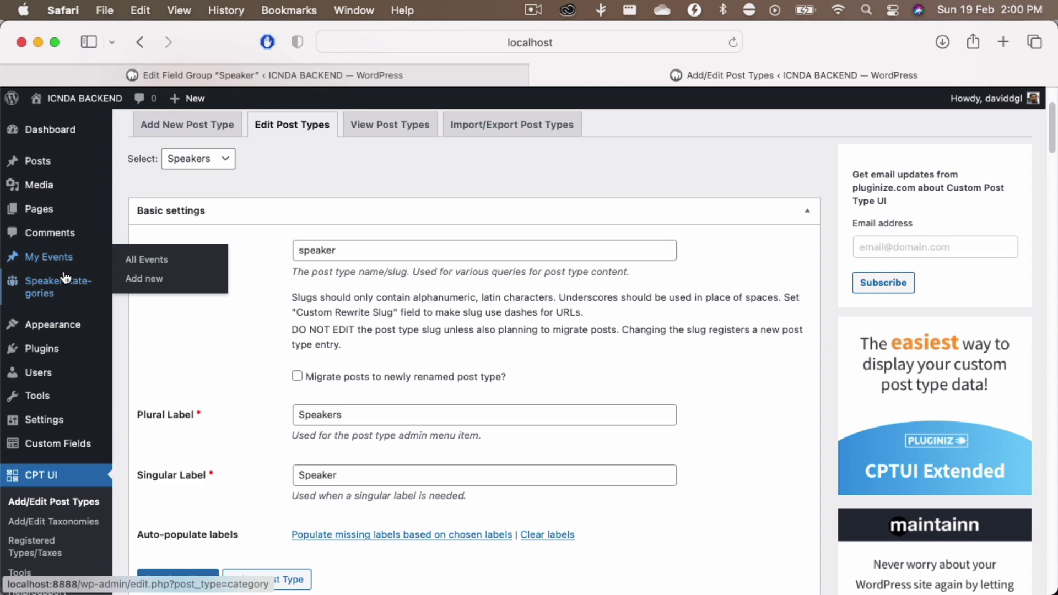
scroll(61, 382, down, 4)
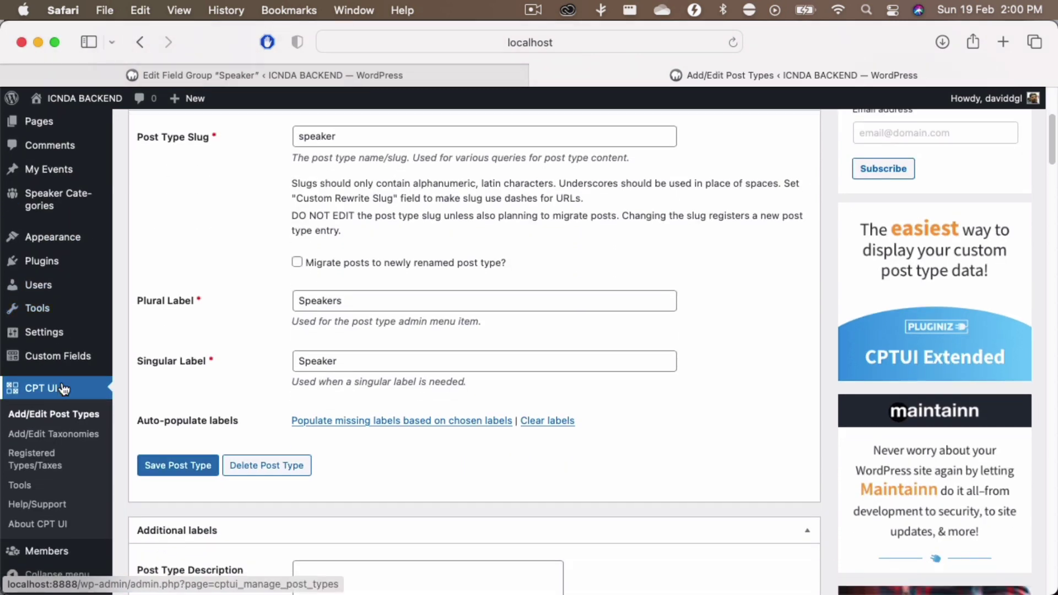
scroll(63, 389, down, 1)
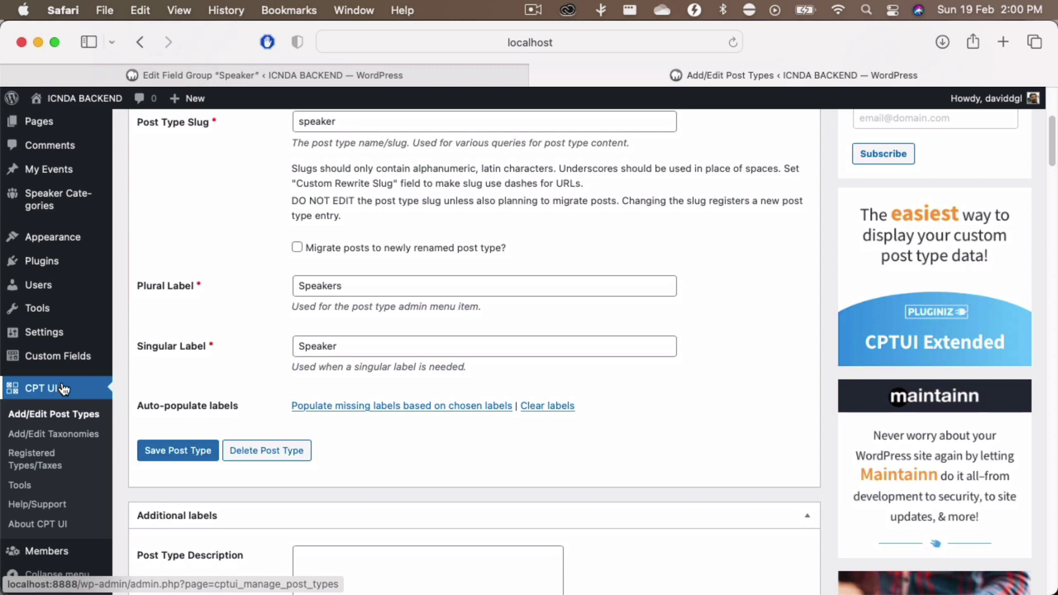
scroll(63, 389, down, 6)
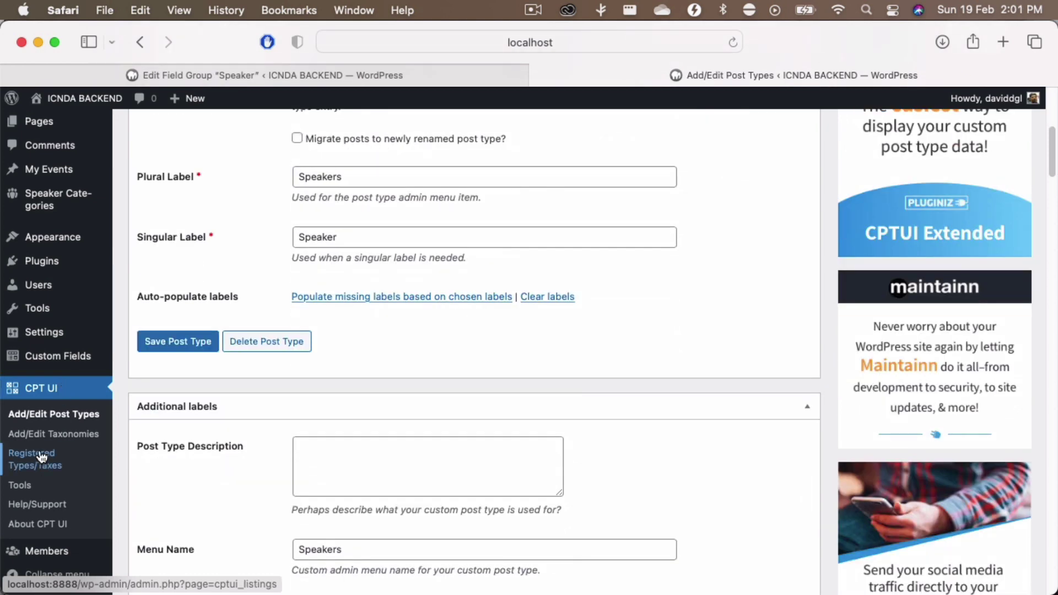
mouse_move(42, 551)
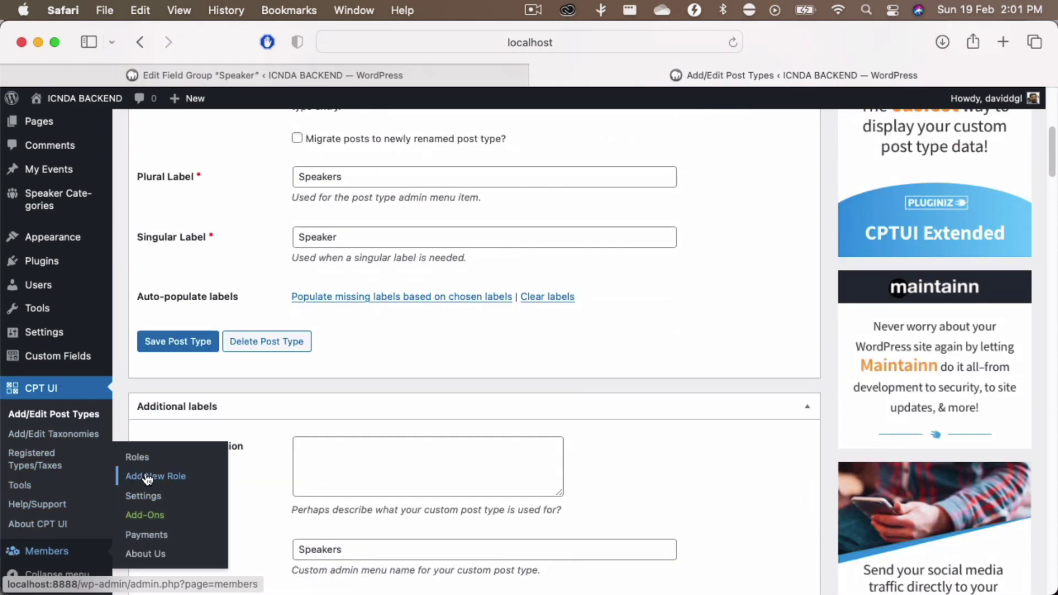
click(139, 458)
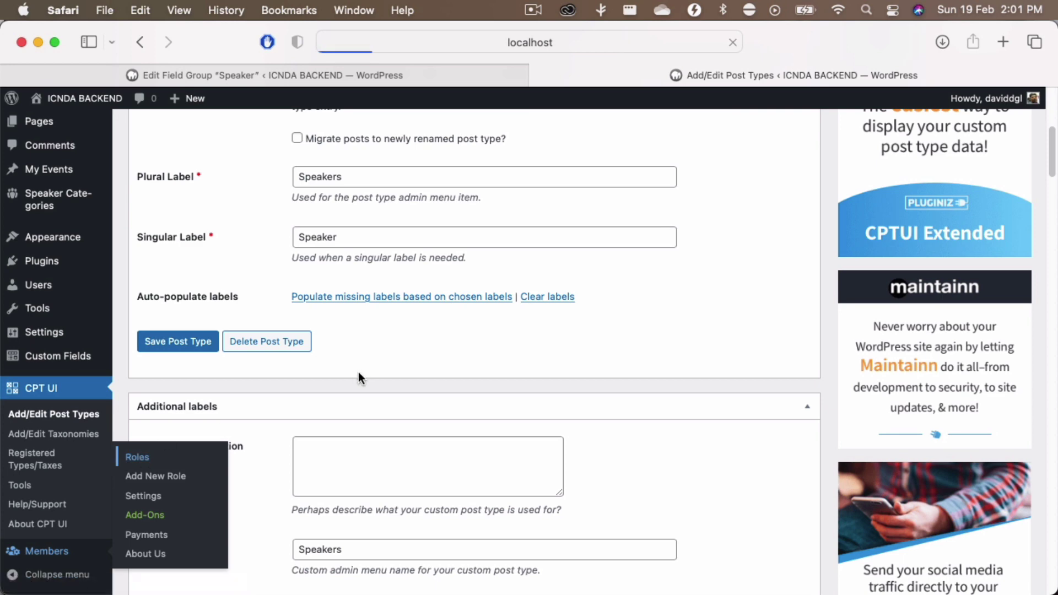
scroll(184, 376, down, 3)
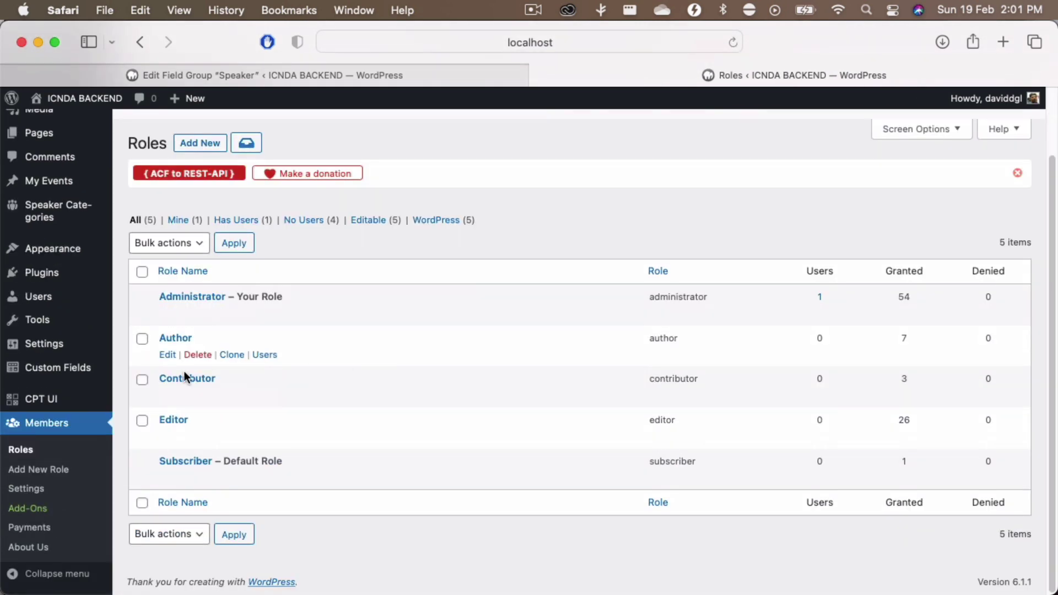
- Open the Administrator role and show its Speakers capability group
click(191, 298)
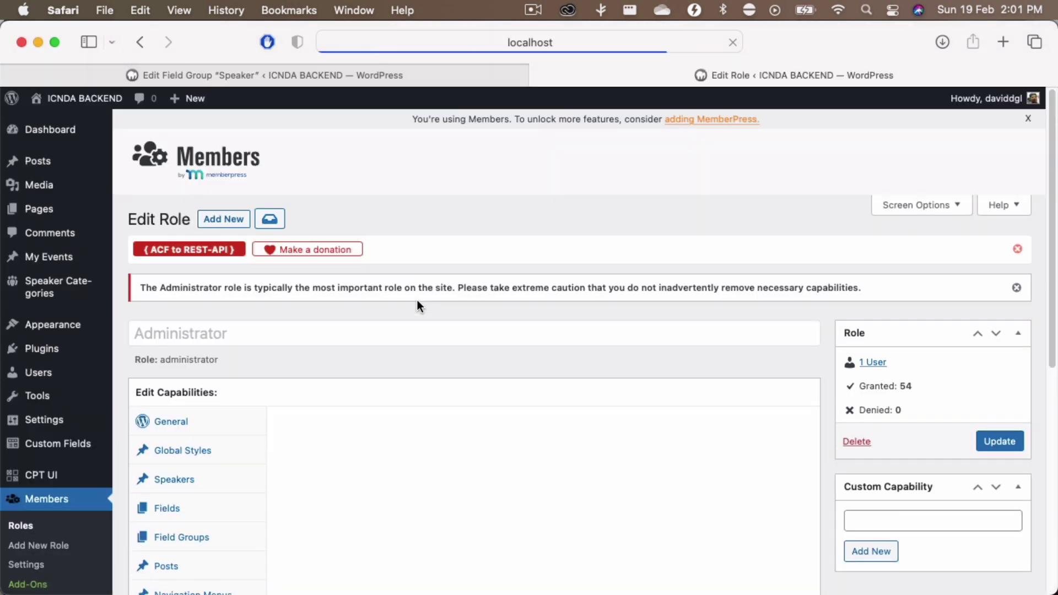
scroll(463, 323, down, 3)
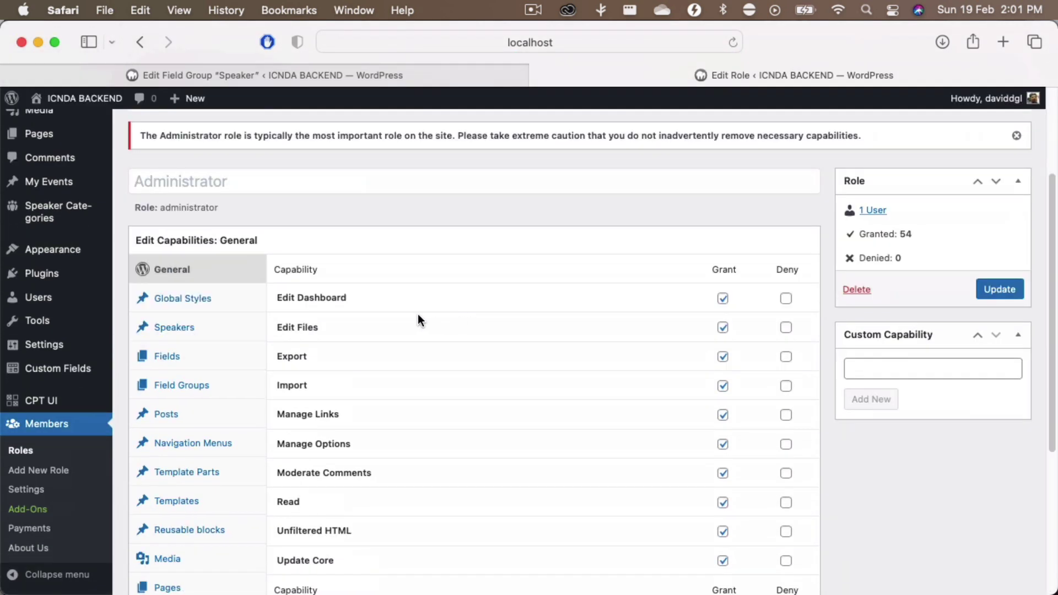
click(181, 332)
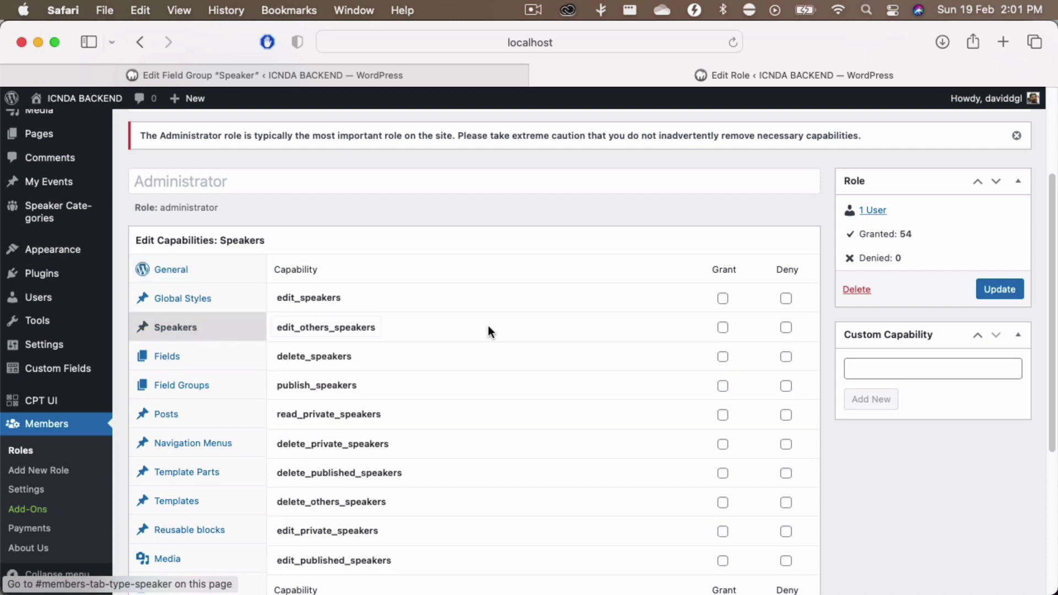
scroll(617, 309, down, 3)
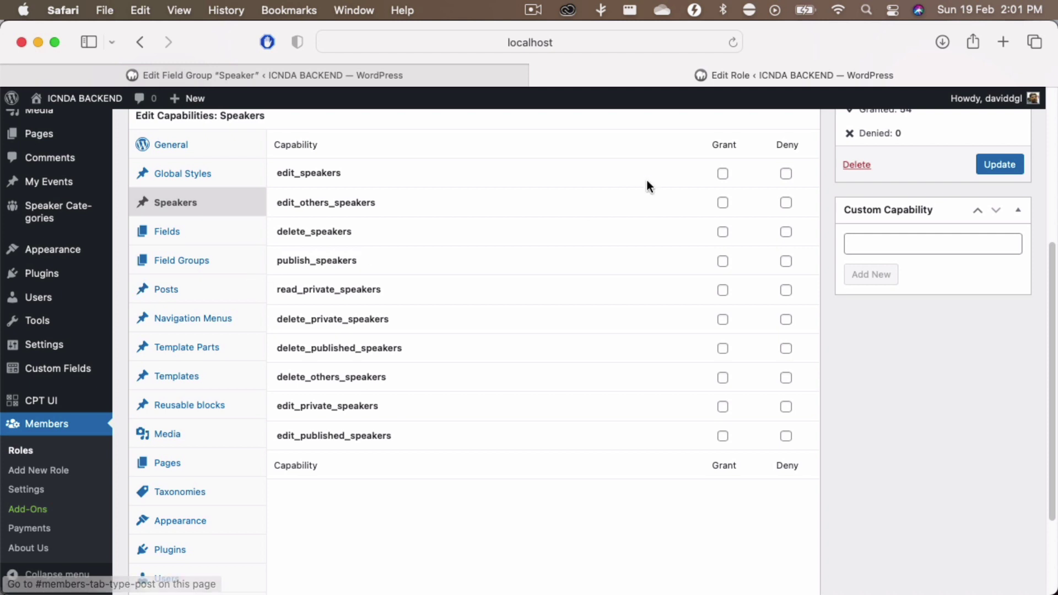
- Grant all ten speaker capabilities to Administrator and update the role (64 granted)
click(722, 173)
click(723, 202)
click(723, 232)
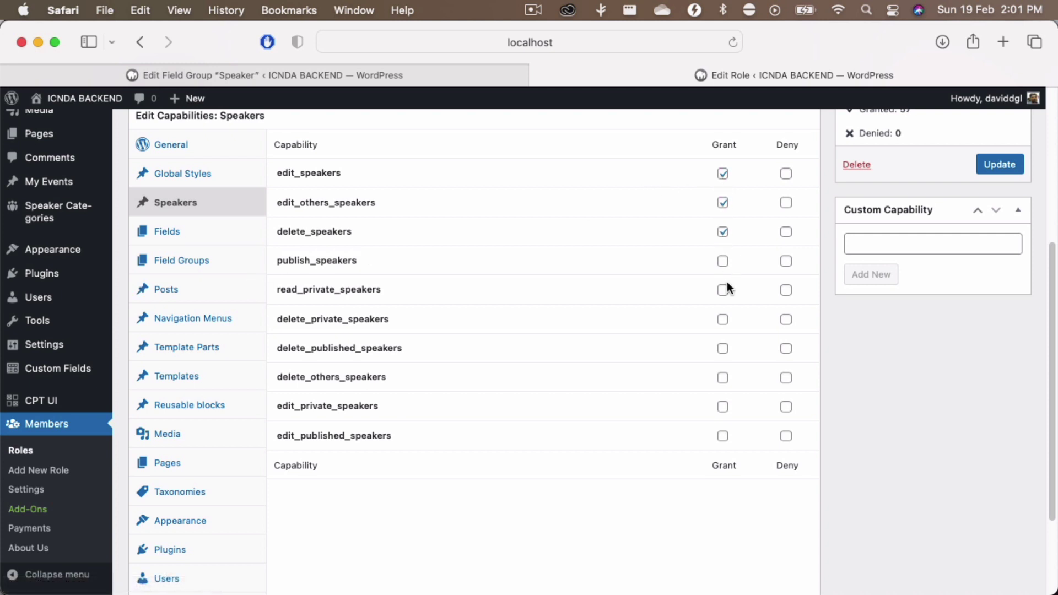
click(722, 262)
click(722, 290)
click(723, 320)
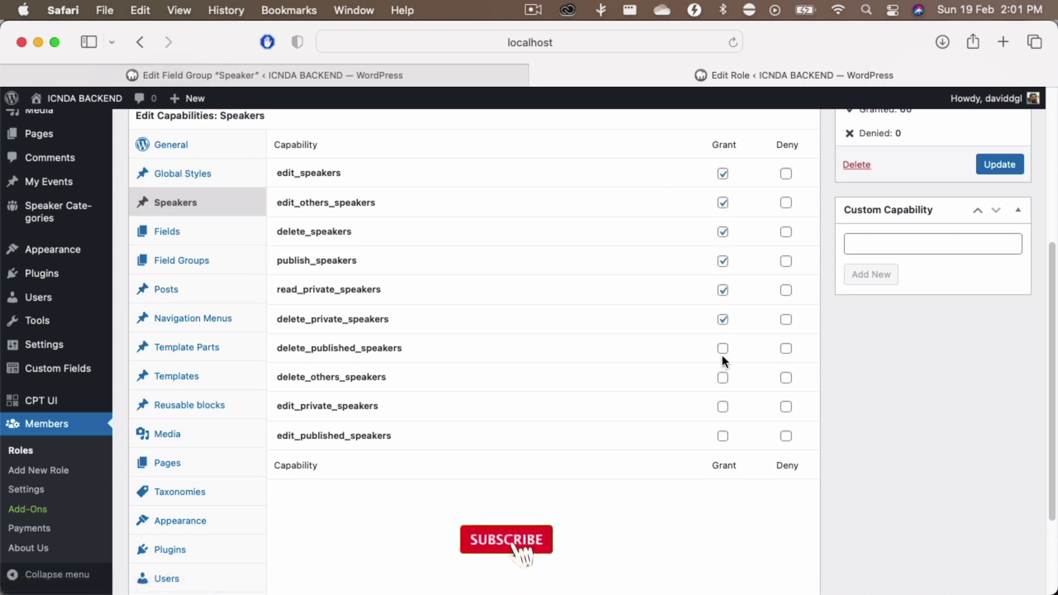
click(722, 349)
click(723, 378)
click(723, 407)
click(723, 436)
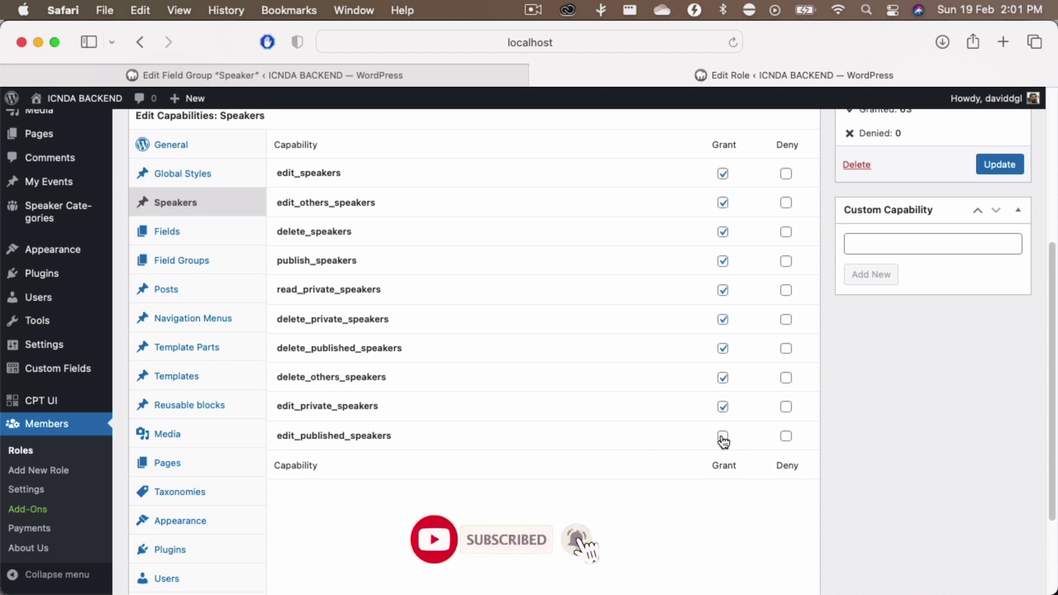
click(997, 164)
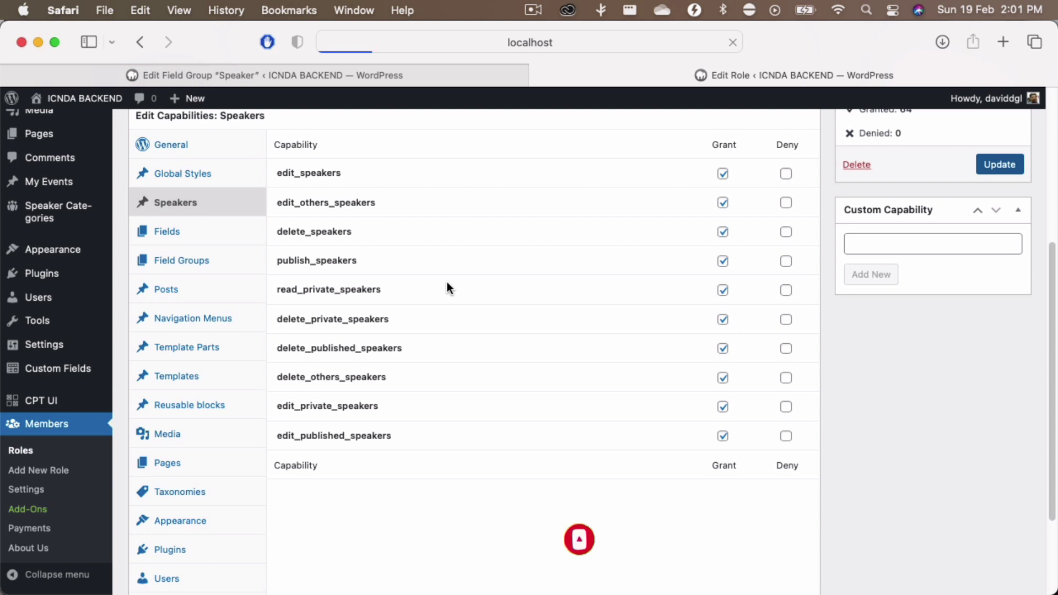
scroll(339, 392, down, 5)
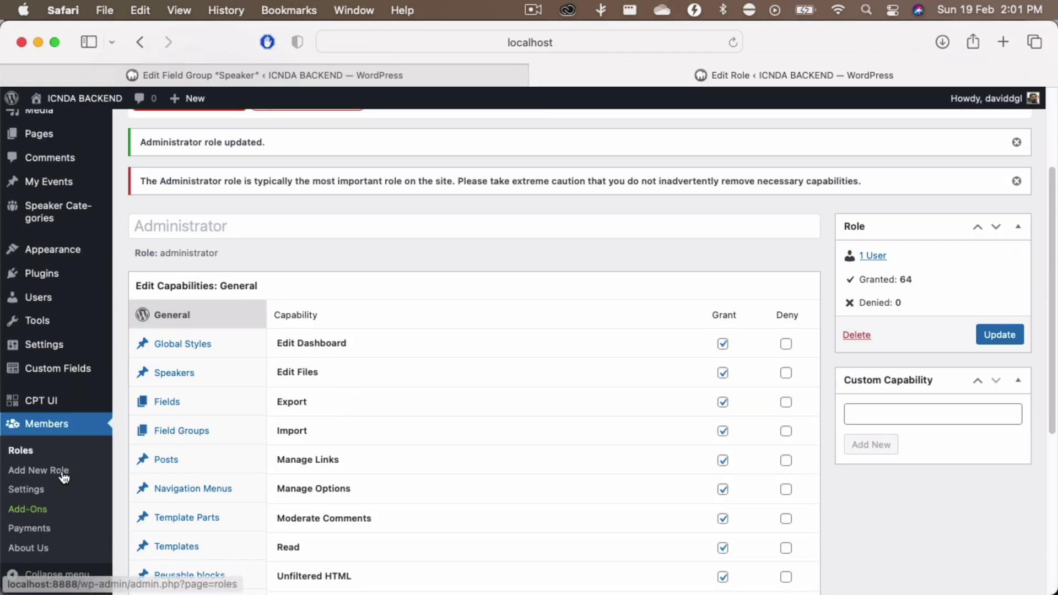
- Return to the roles list, open the Editor role, and show its Speakers capabilities
click(24, 453)
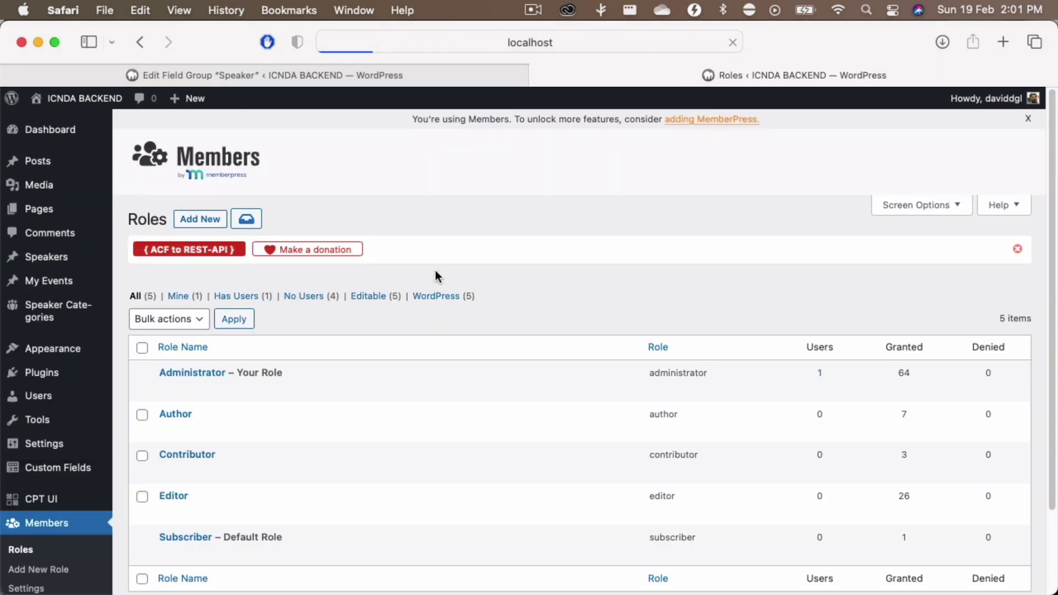
scroll(434, 277, down, 3)
click(182, 399)
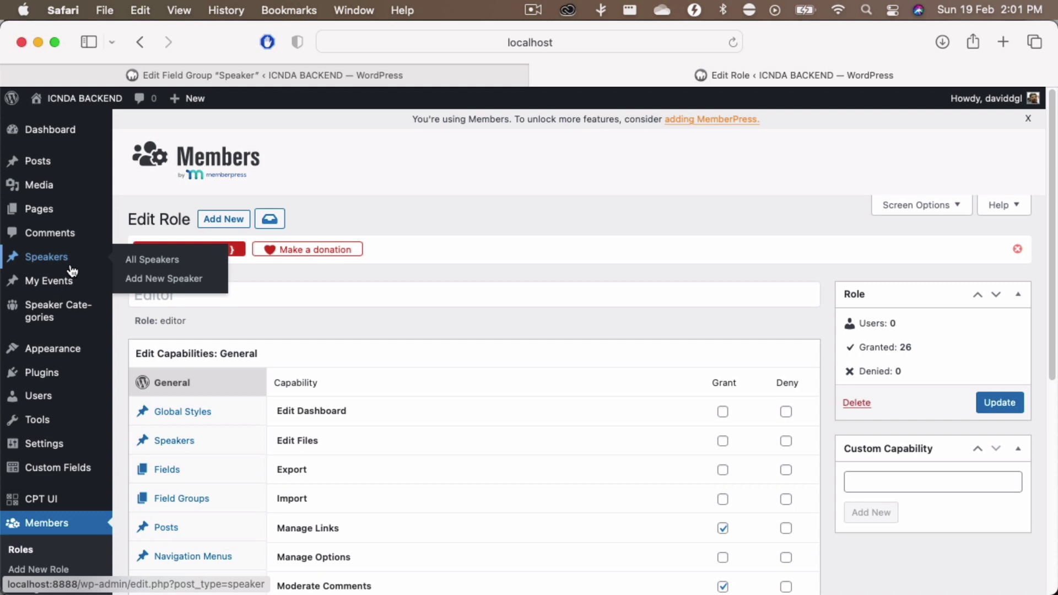
scroll(355, 344, down, 3)
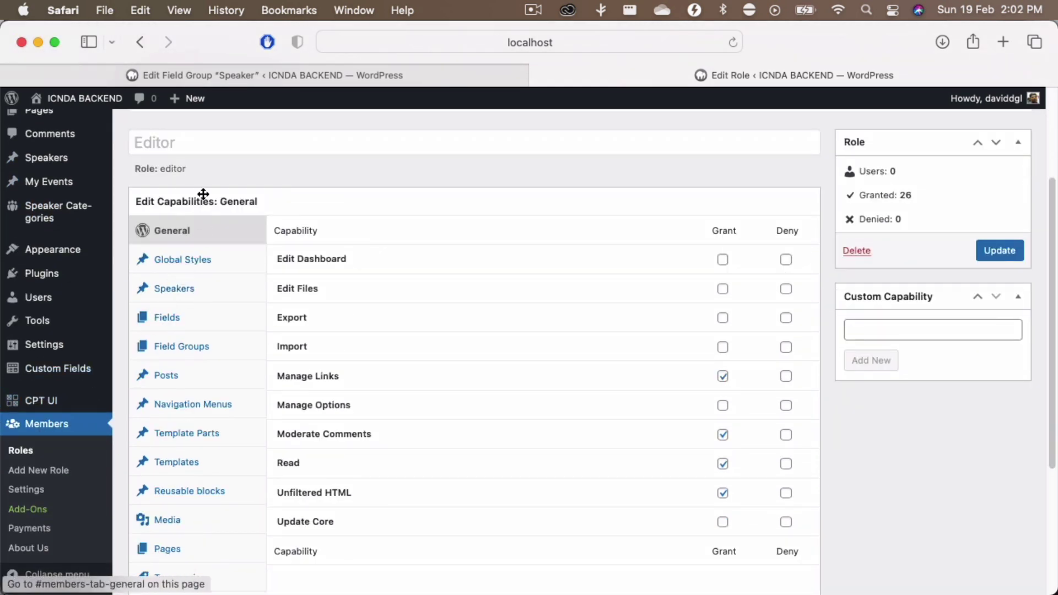
click(189, 297)
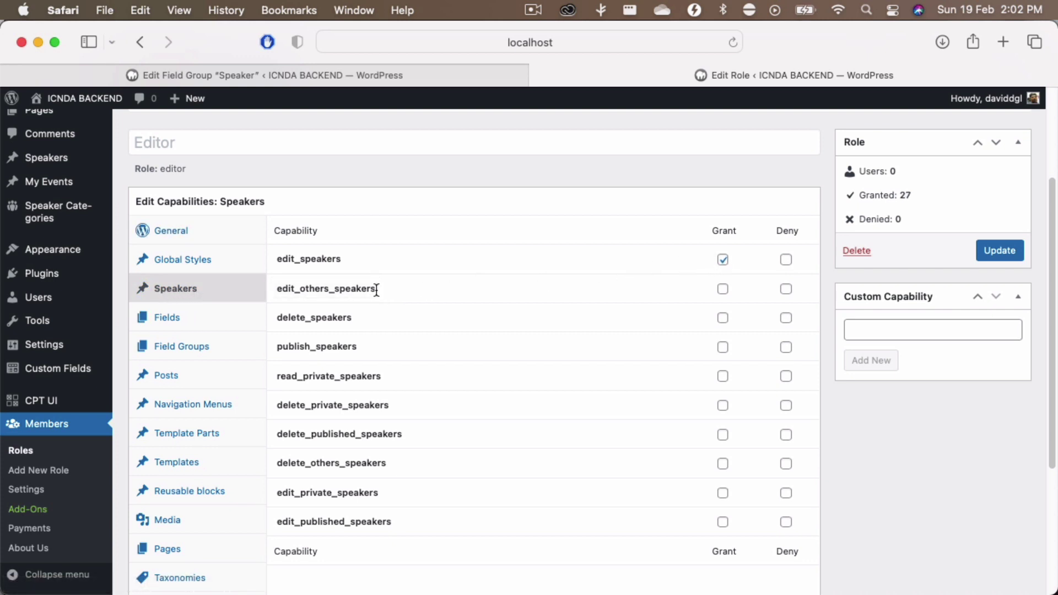
scroll(575, 351, down, 1)
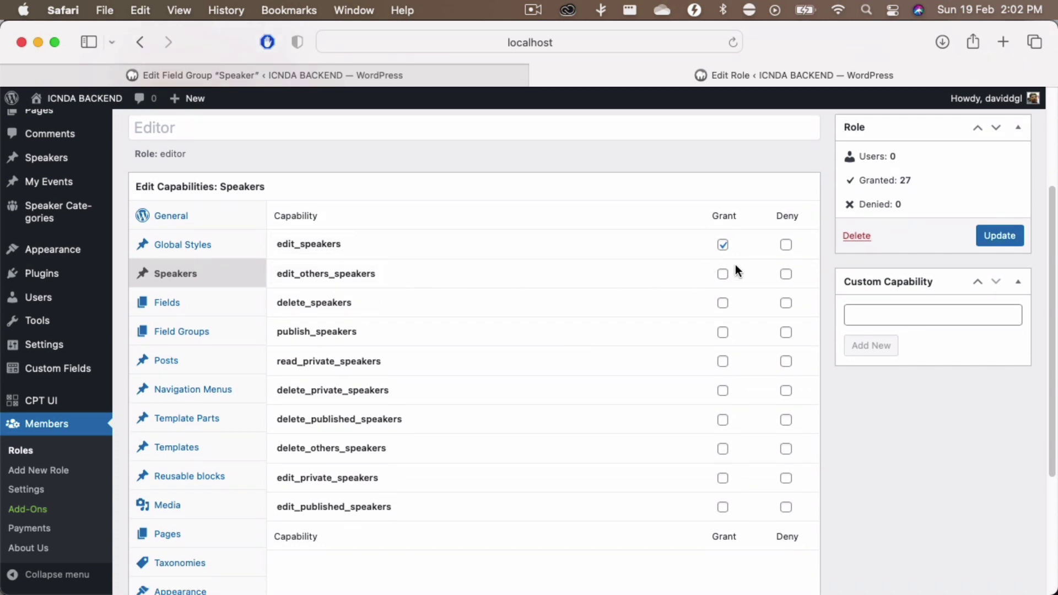
scroll(725, 284, down, 1)
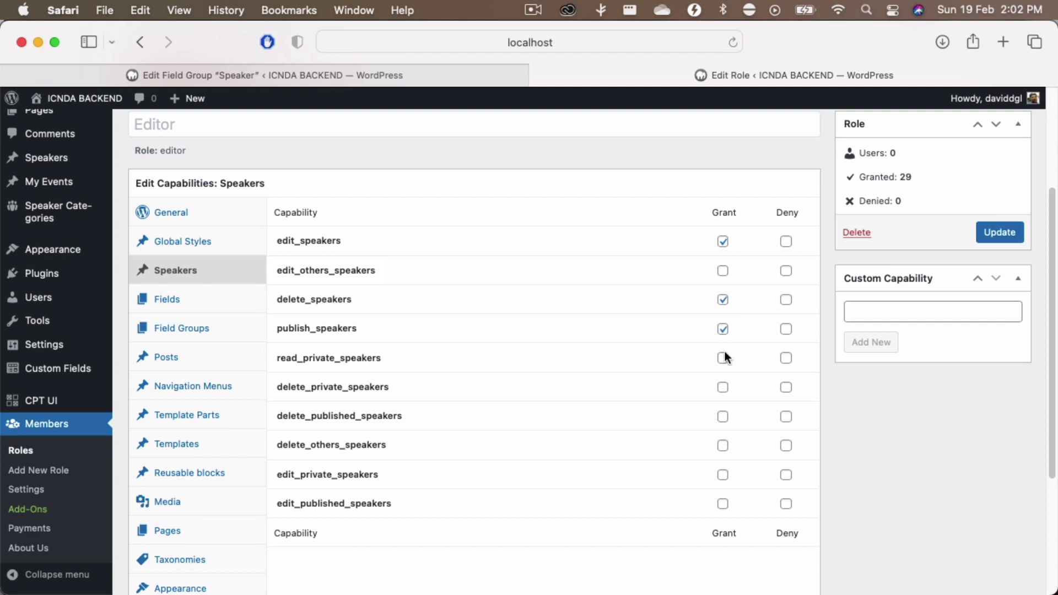
- Grant Editor delete_private, delete_published, edit_private and edit_published speakers, then update (34 granted)
click(723, 388)
click(724, 419)
click(723, 476)
click(724, 505)
click(1001, 233)
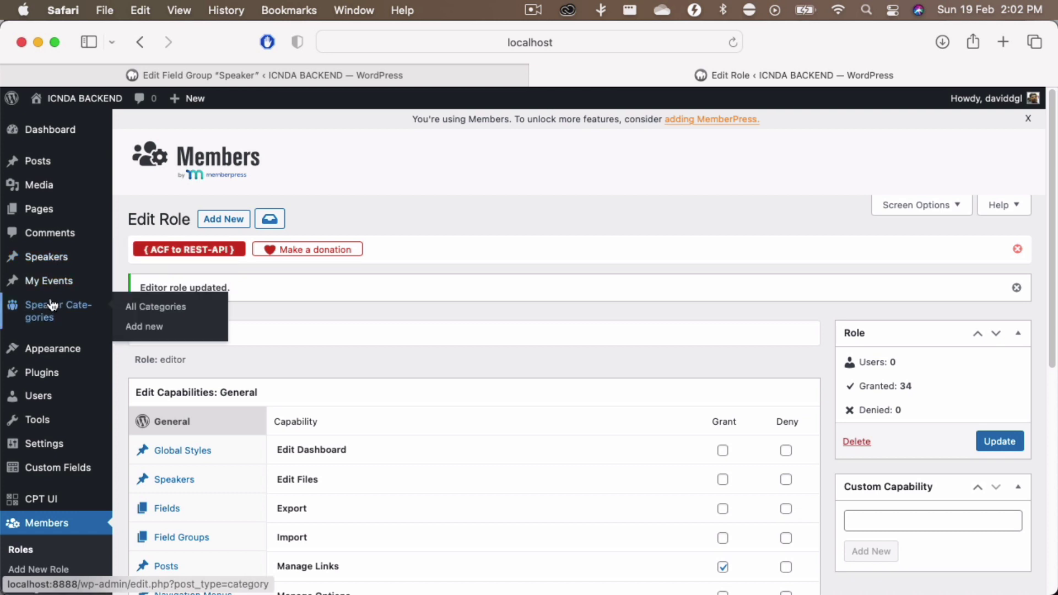
mouse_move(55, 287)
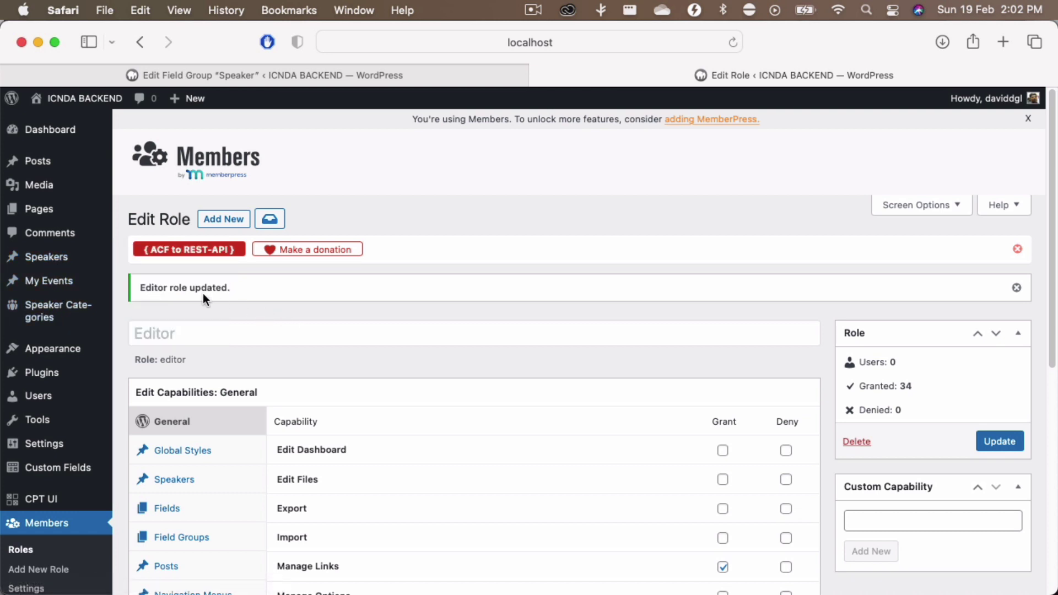
mouse_move(67, 265)
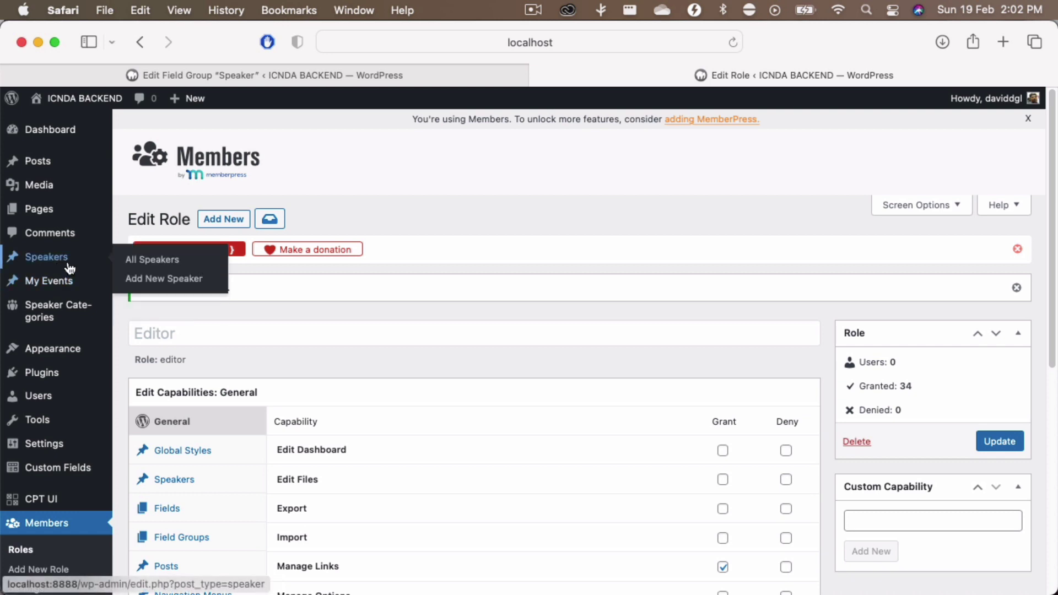